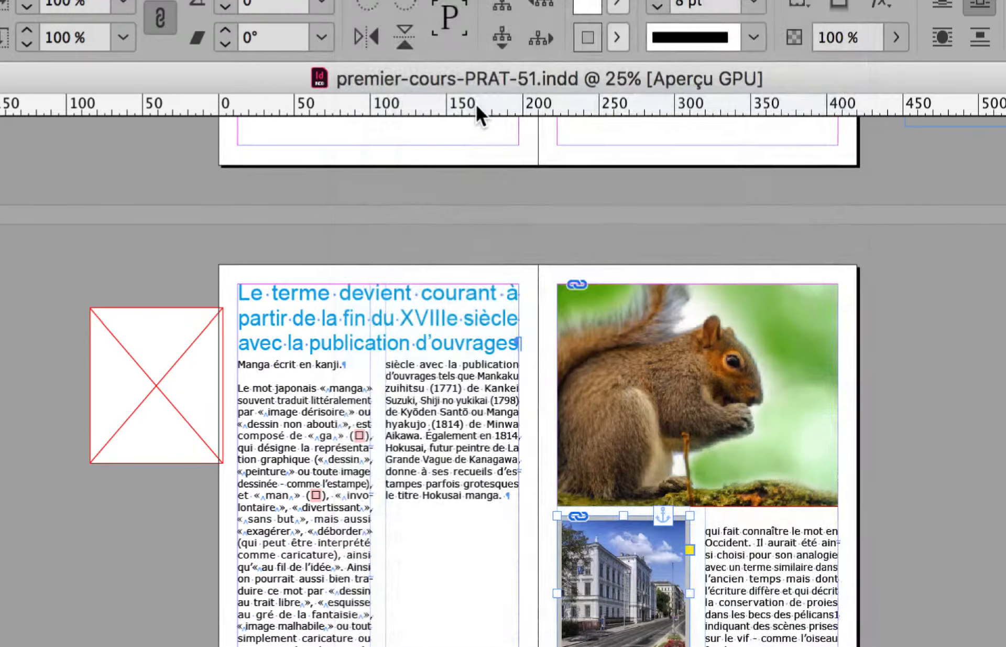
- Move the Calques panel onto the pasteboard beside page 40, clear of the images on pages 42–43
left_click_drag(772, 140, 733, 196)
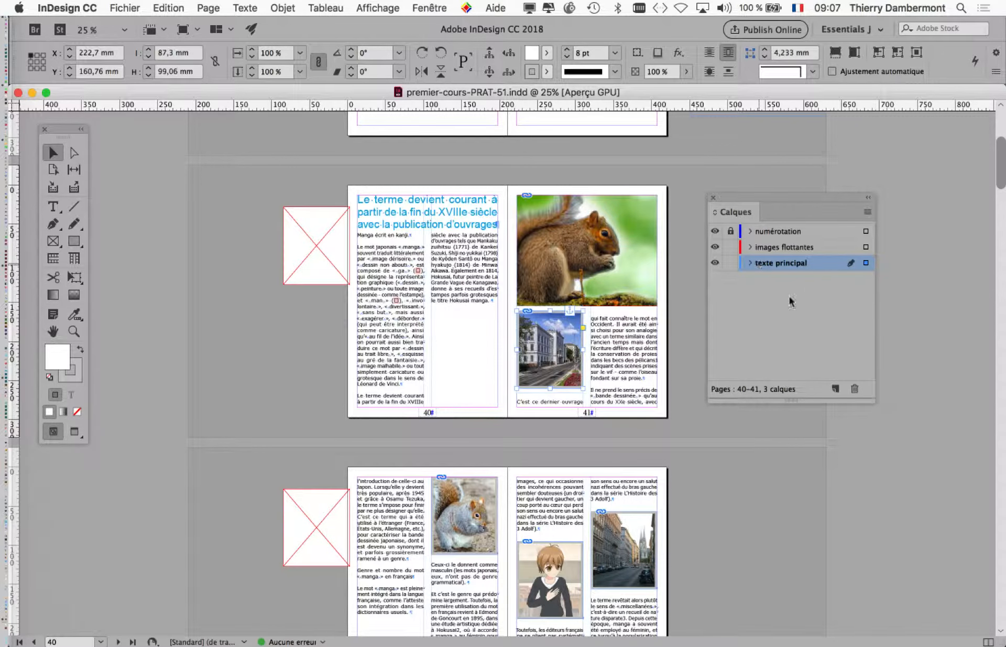
left_click(429, 8)
left_click(440, 7)
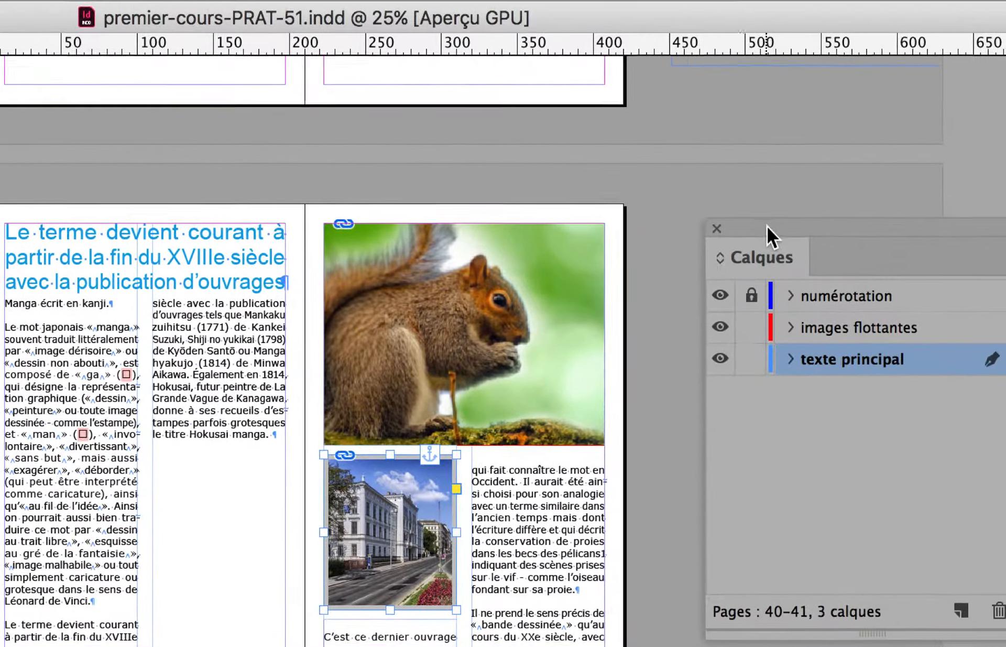
left_click_drag(885, 54, 11, 125)
left_click_drag(476, 251, 362, 367)
scroll(583, 337, "down", 5)
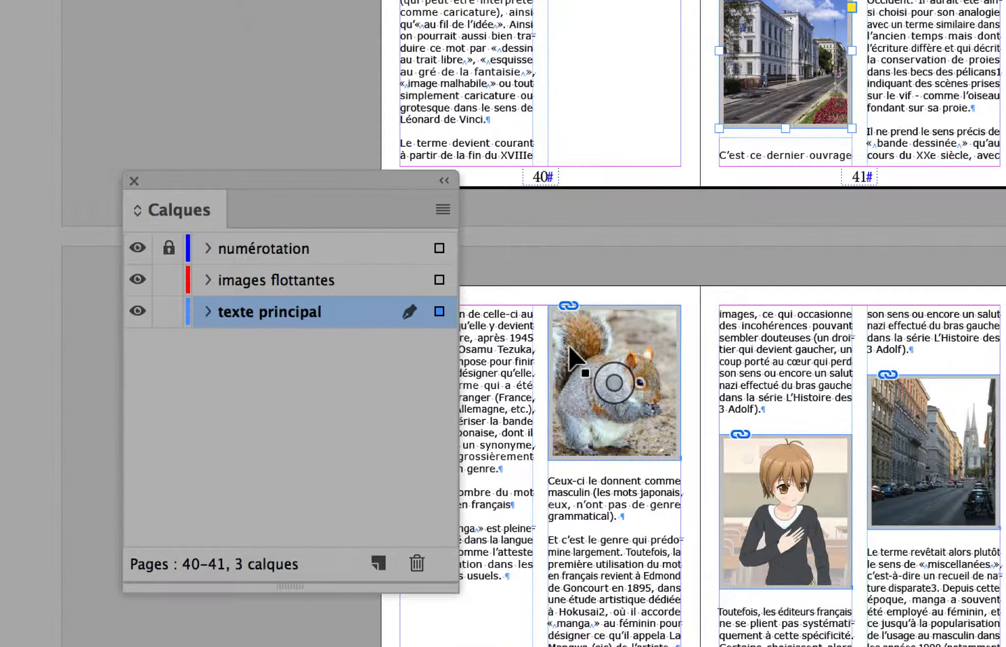
- Select the inline images and text frame on pages 42–43 to check their layer, and inspect the contents of texte principal
left_click(569, 347)
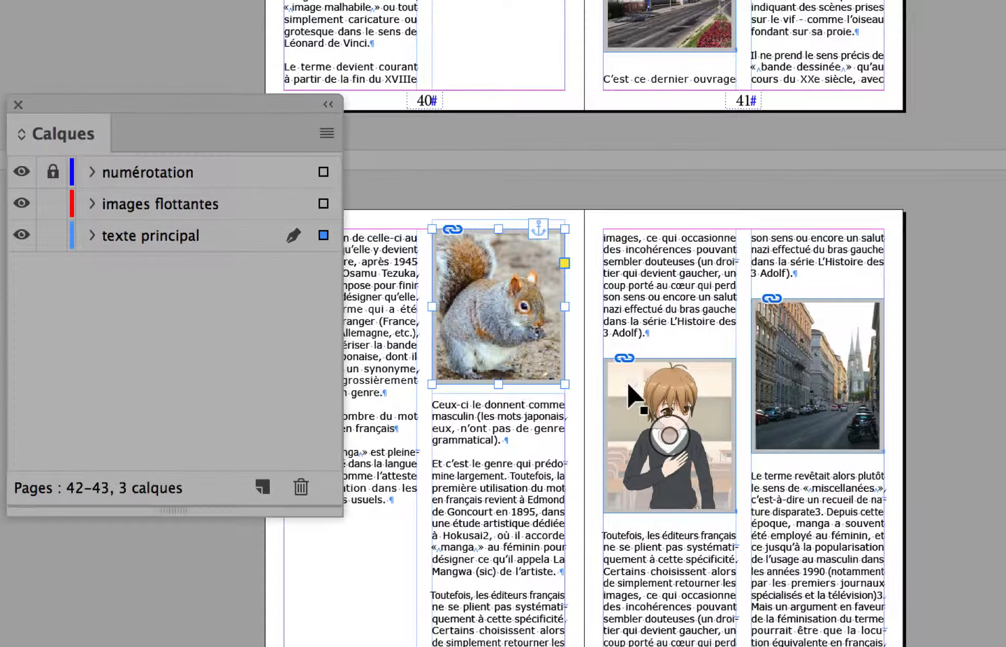
left_click(671, 398)
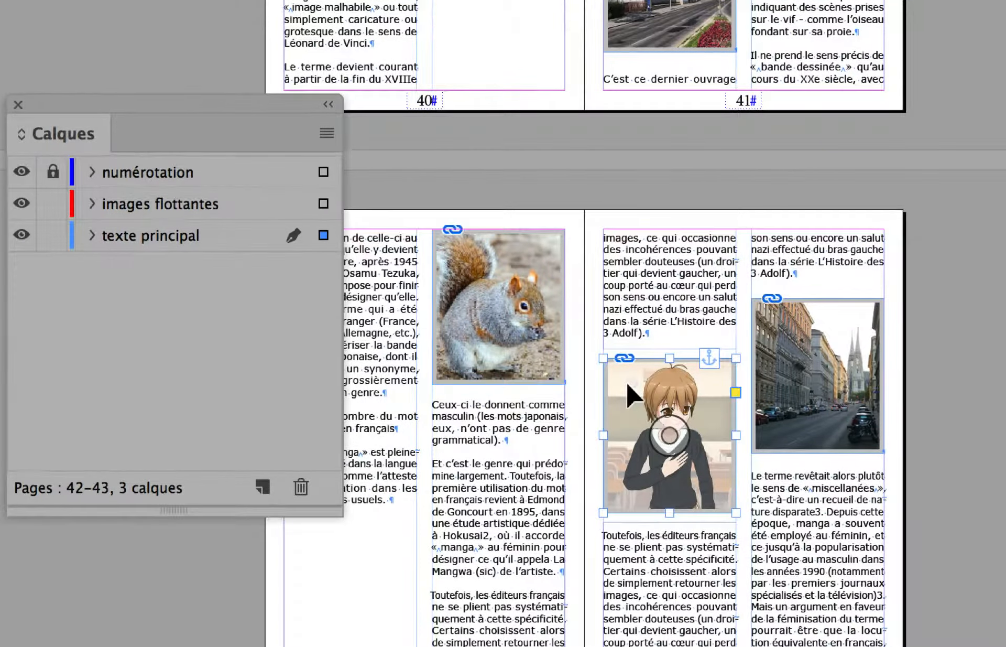
left_click(822, 349)
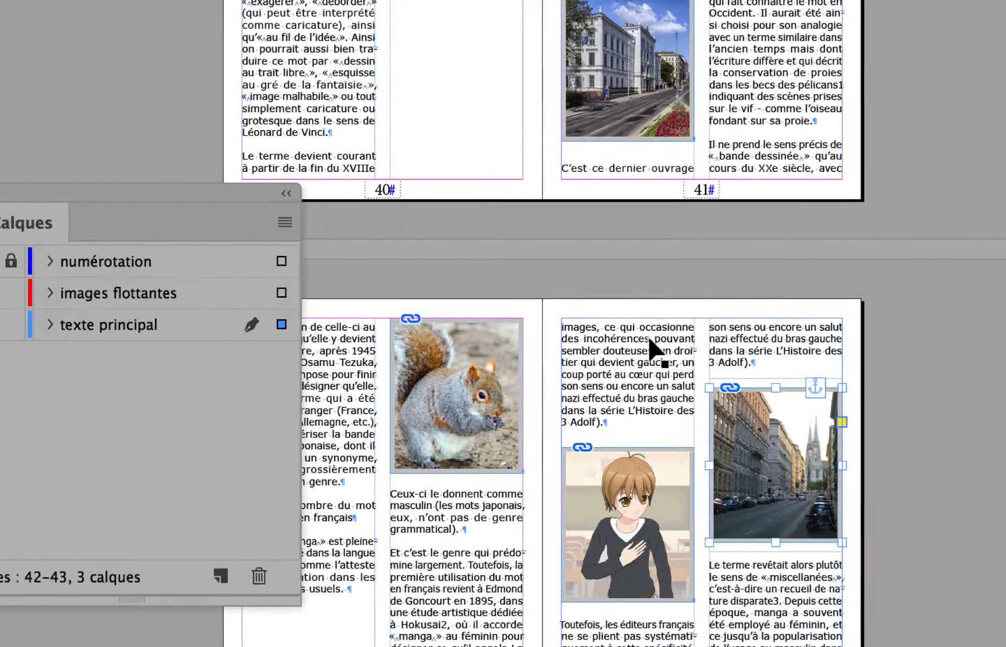
left_click(649, 340)
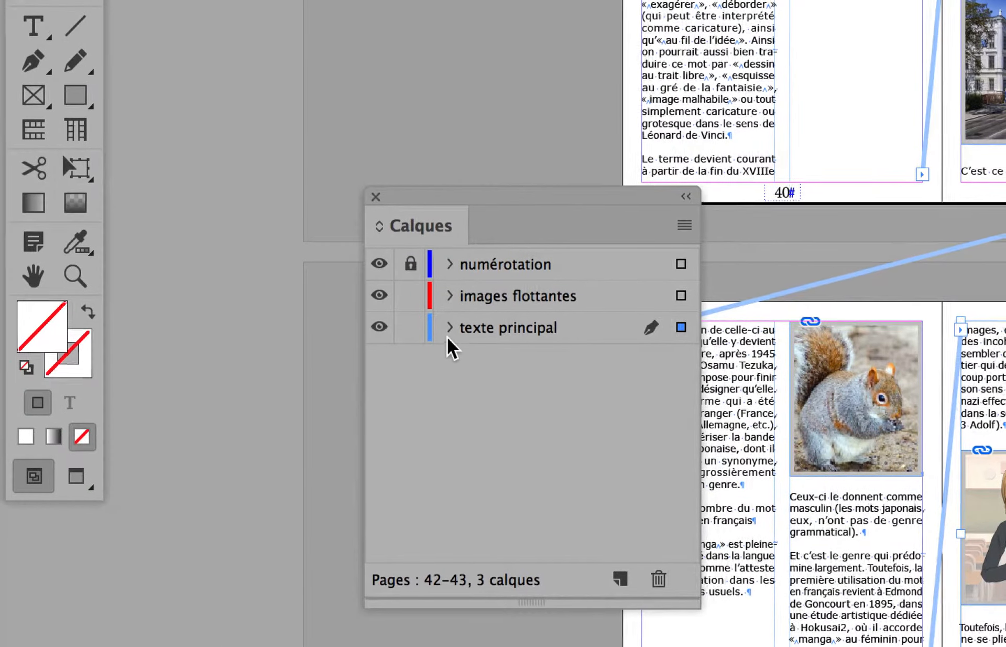
left_click(449, 330)
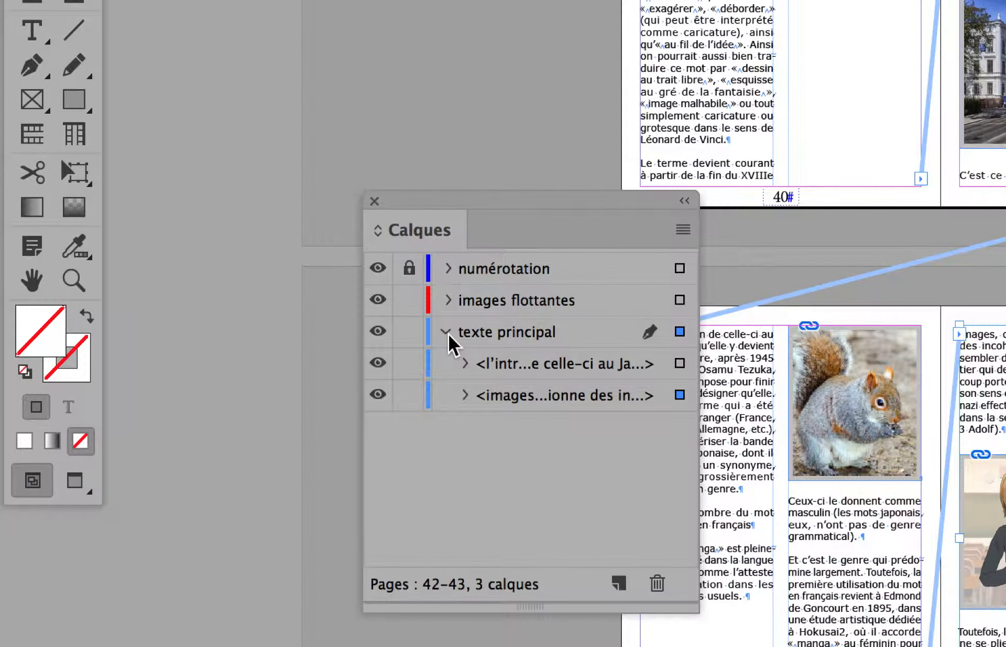
left_click(448, 334)
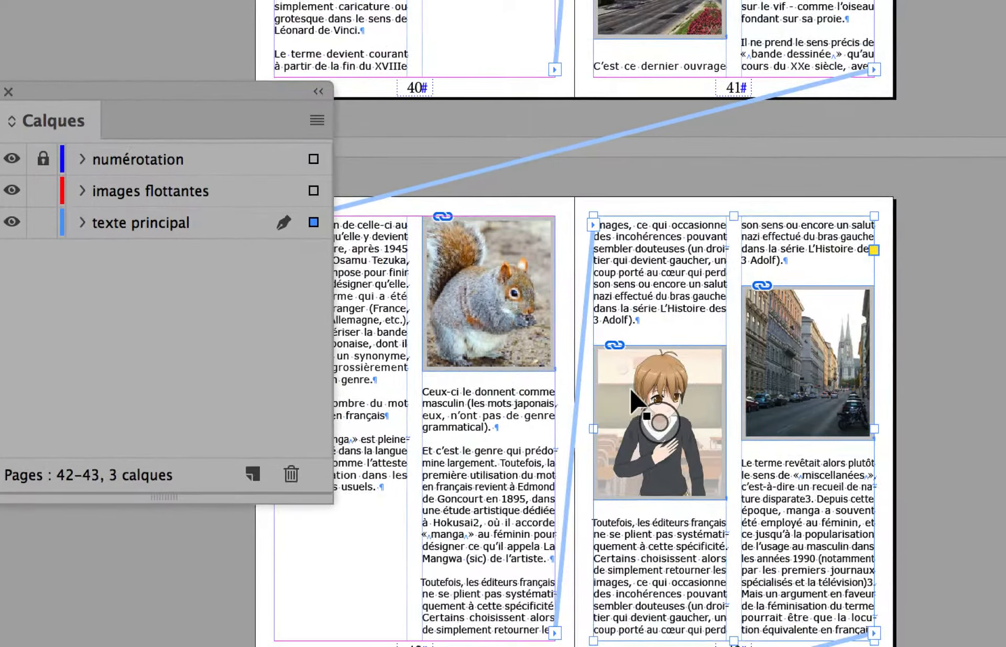
left_click(632, 393)
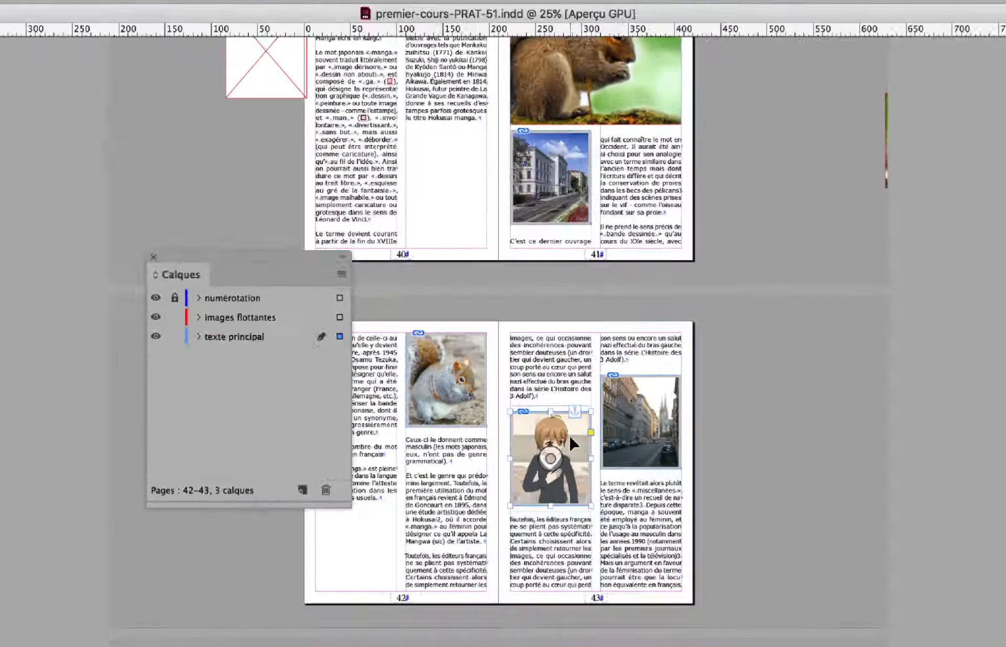
- Reposition the Calques panel and select the large squirrel image on page 41 to check its layer
scroll(567, 445, "up", 5)
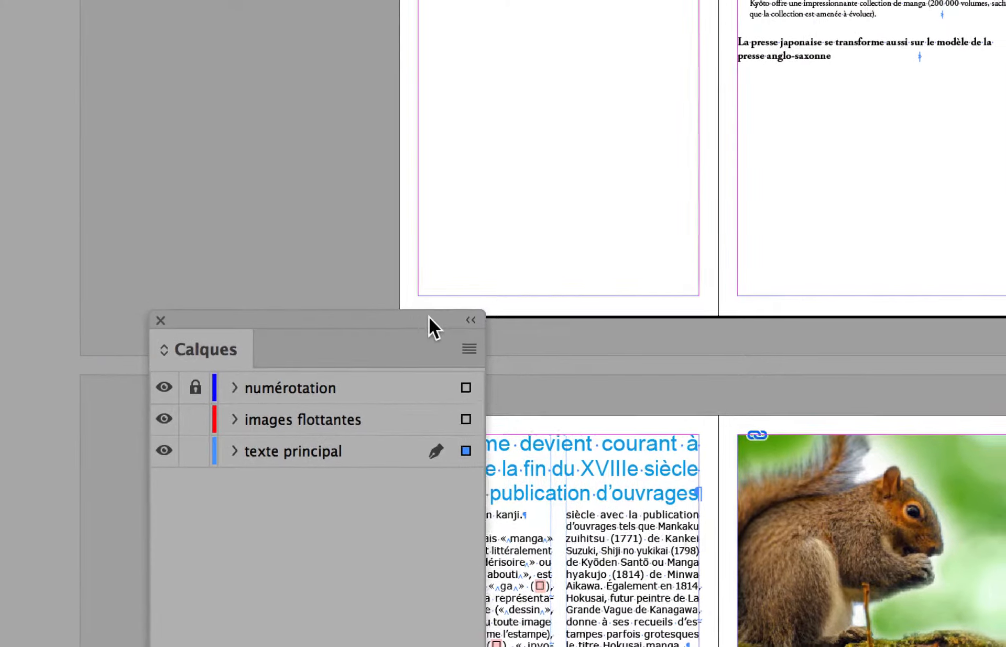
left_click_drag(429, 316, 524, 351)
left_click(752, 475)
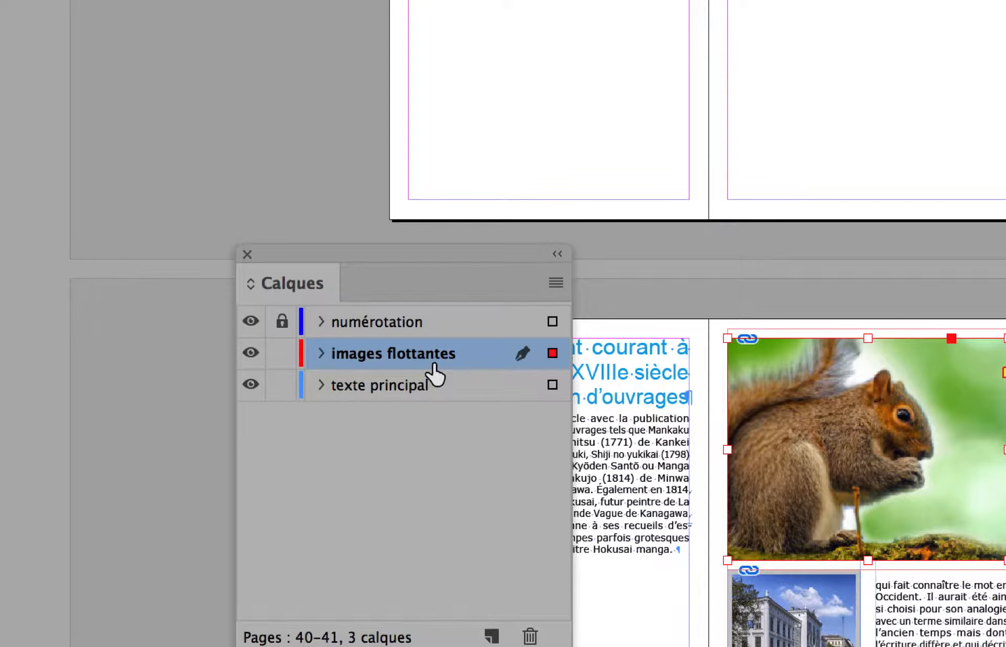
- Toggle the lock of the images flottantes layer and leave the layer unlocked
left_click(281, 353)
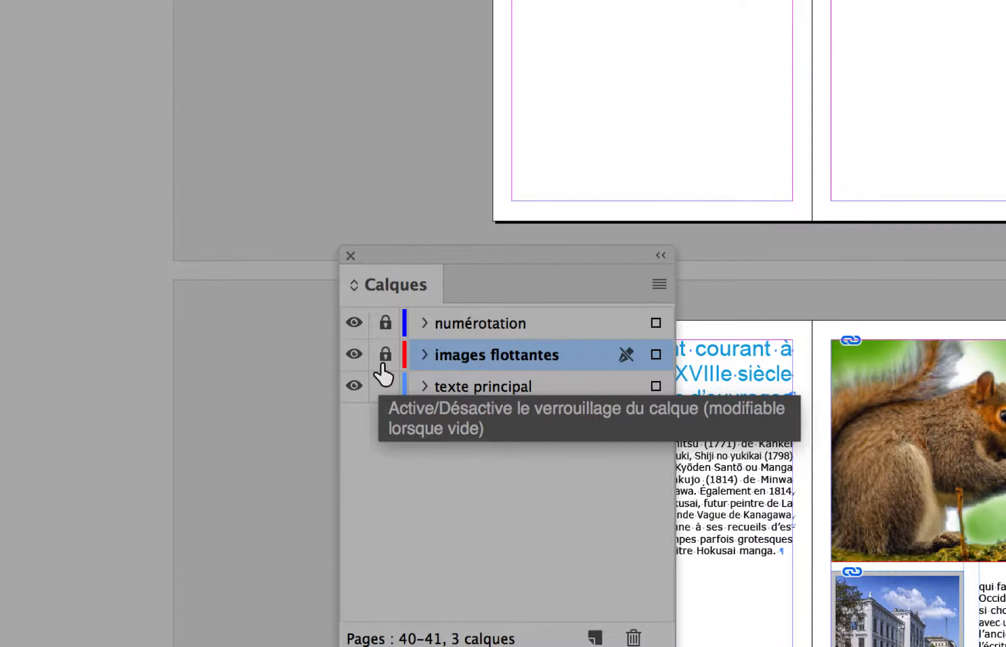
left_click(384, 361)
left_click(385, 360)
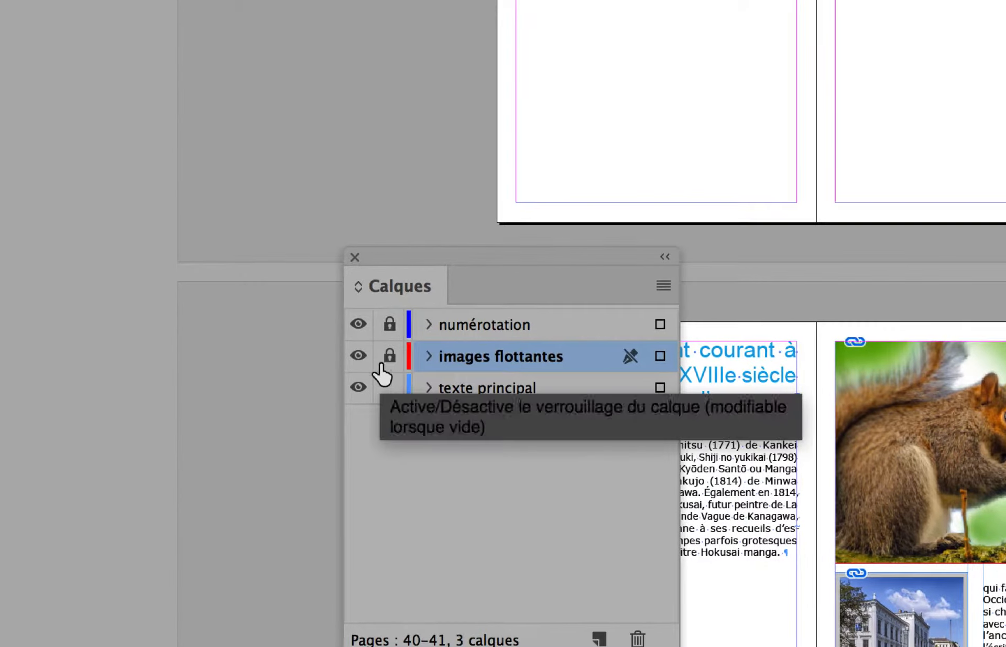
left_click(386, 361)
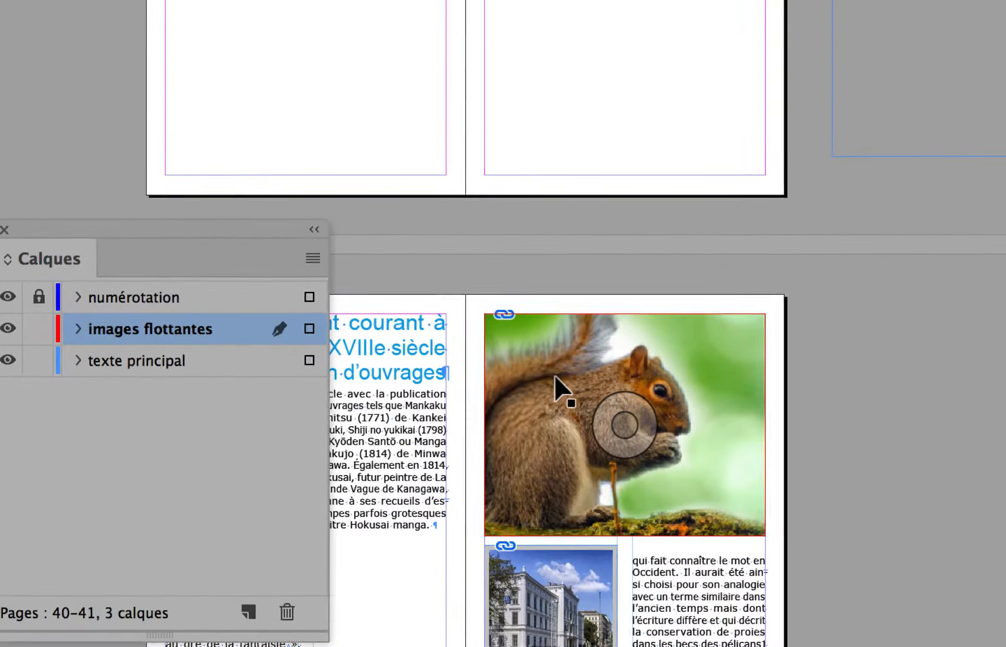
- Try moving the large squirrel image onto the pasteboard beside page 41 and back over that page's upper columns
left_click(555, 377)
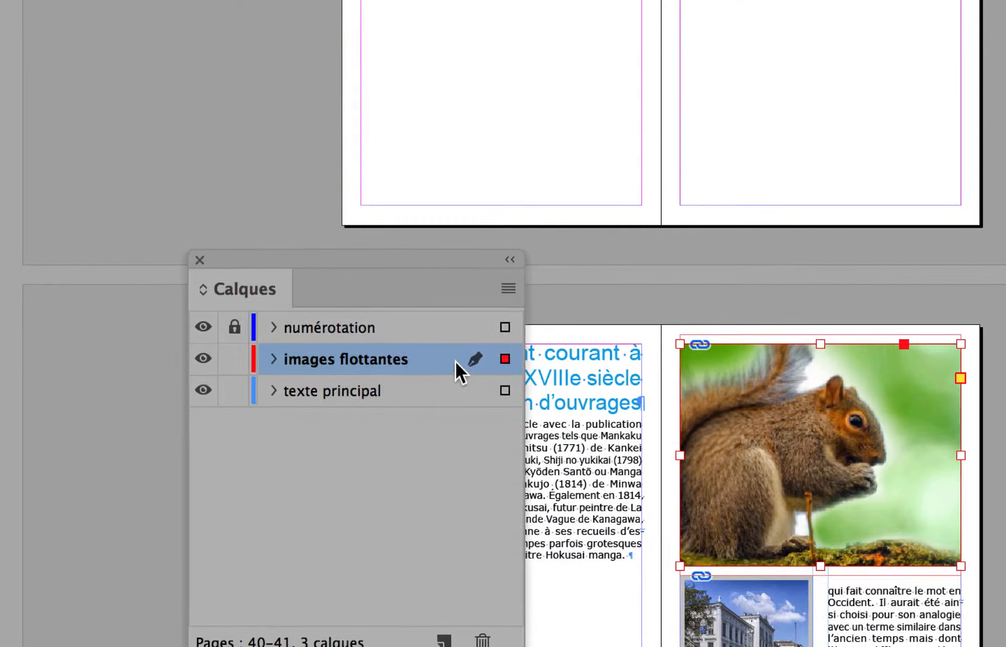
left_click_drag(457, 265, 180, 40)
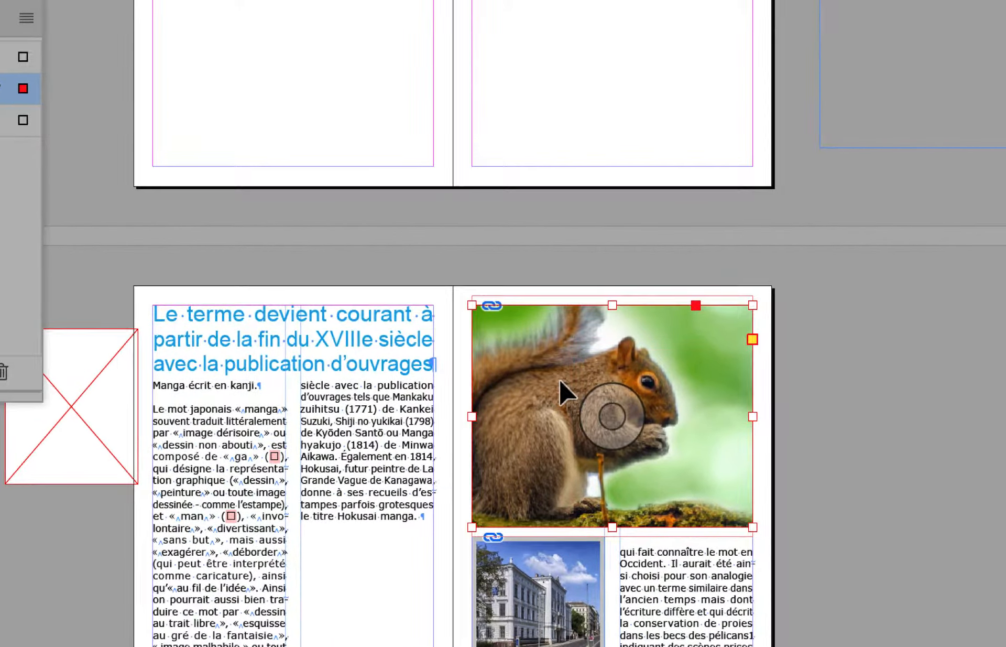
left_click_drag(560, 304, 835, 353)
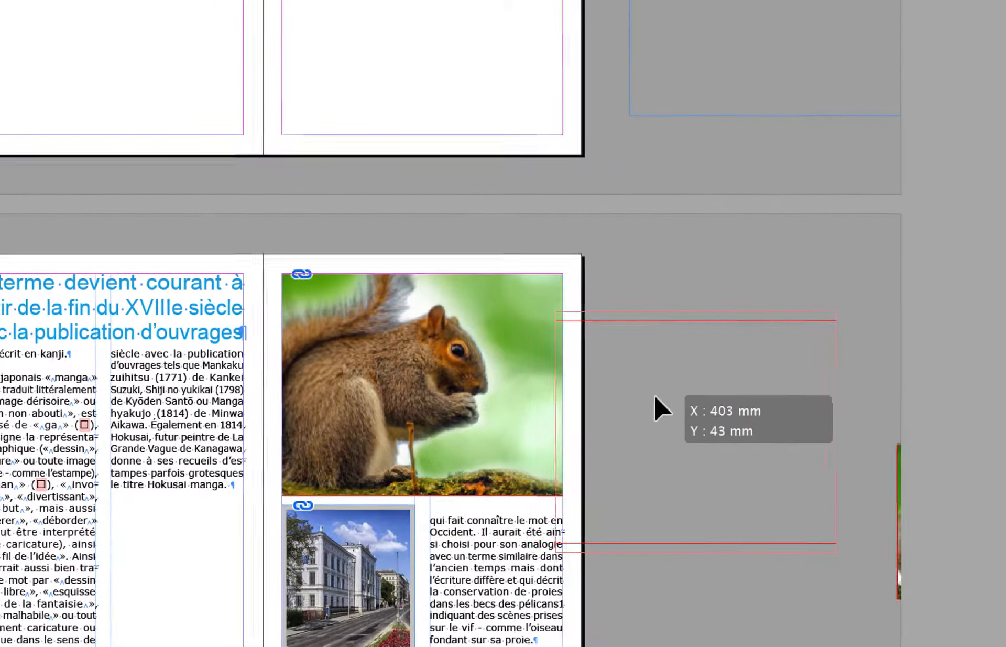
left_click_drag(655, 397, 667, 389)
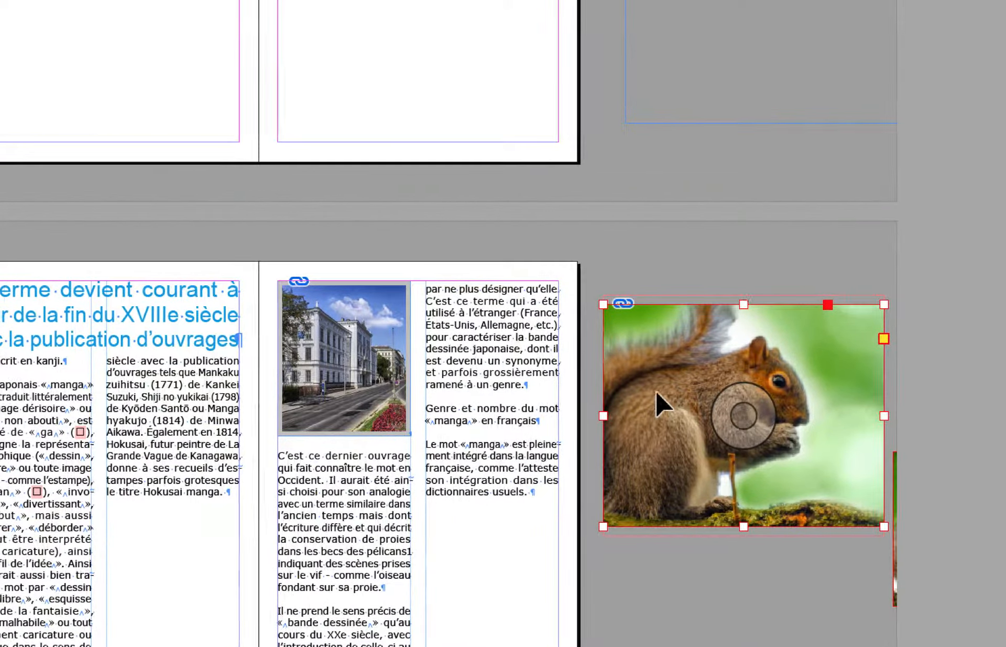
left_click_drag(656, 390, 346, 382)
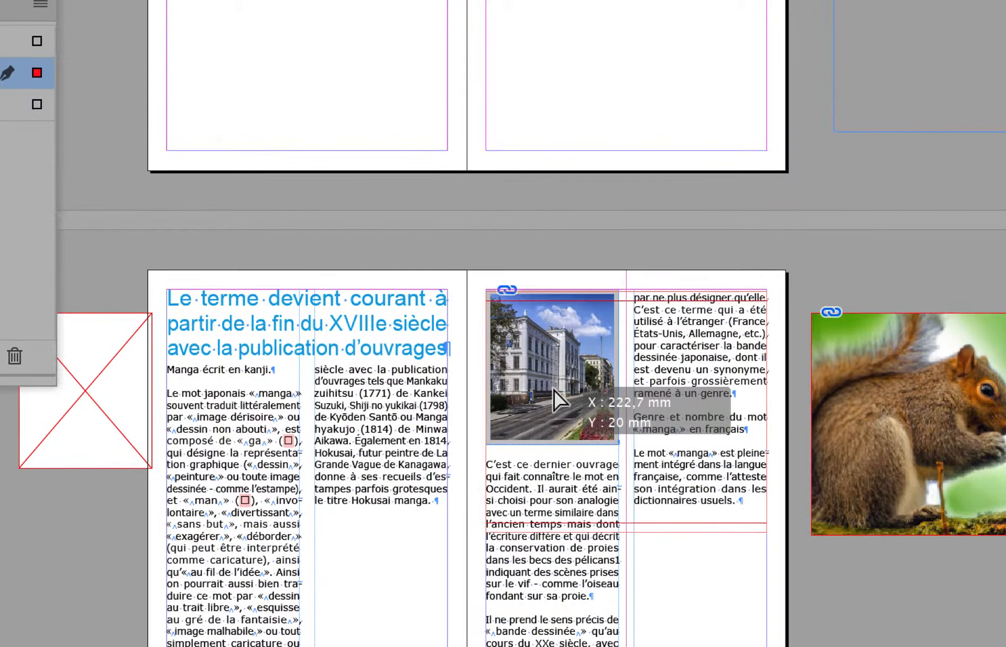
left_click_drag(553, 390, 553, 391)
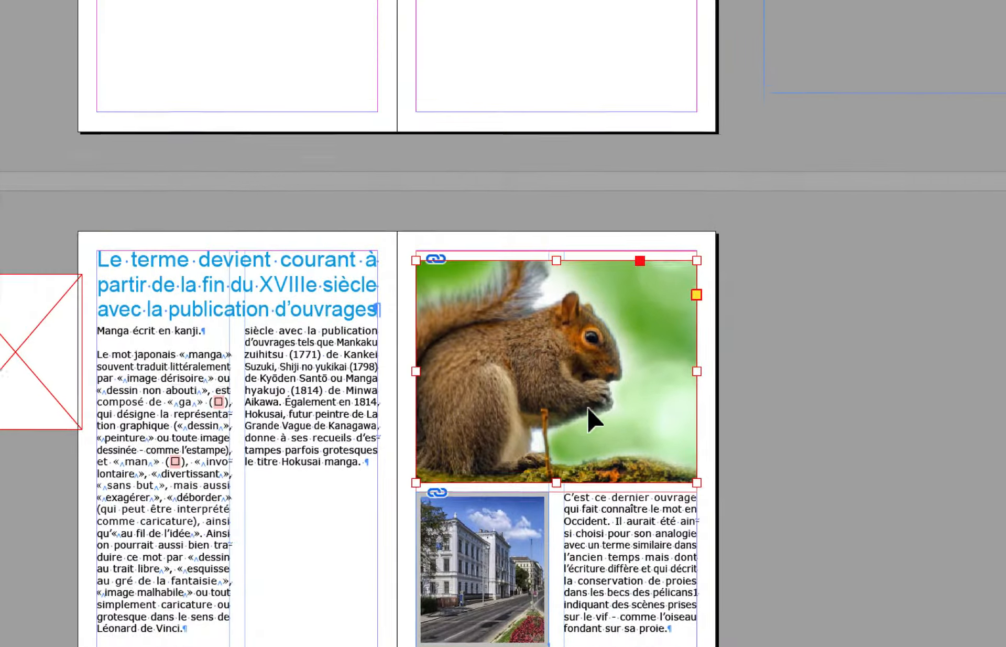
- Move the large squirrel image to the lower half of page 40, spanning both text columns within the margins
left_click_drag(666, 282, 359, 365)
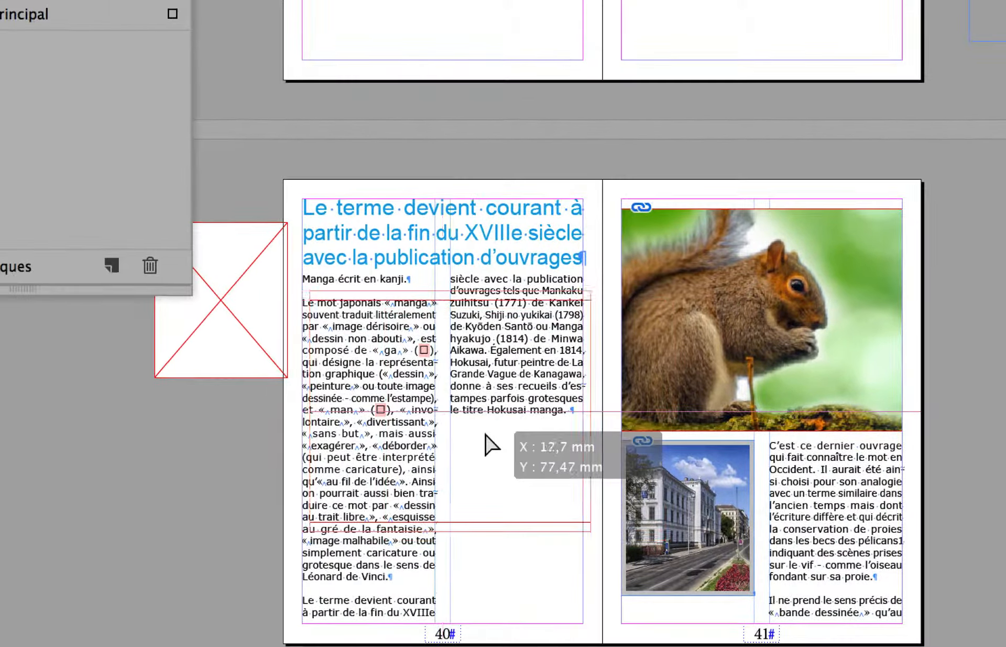
mouse_move(490, 444)
left_mouse_down()
mouse_move(489, 519)
mouse_move(481, 464)
left_mouse_up()
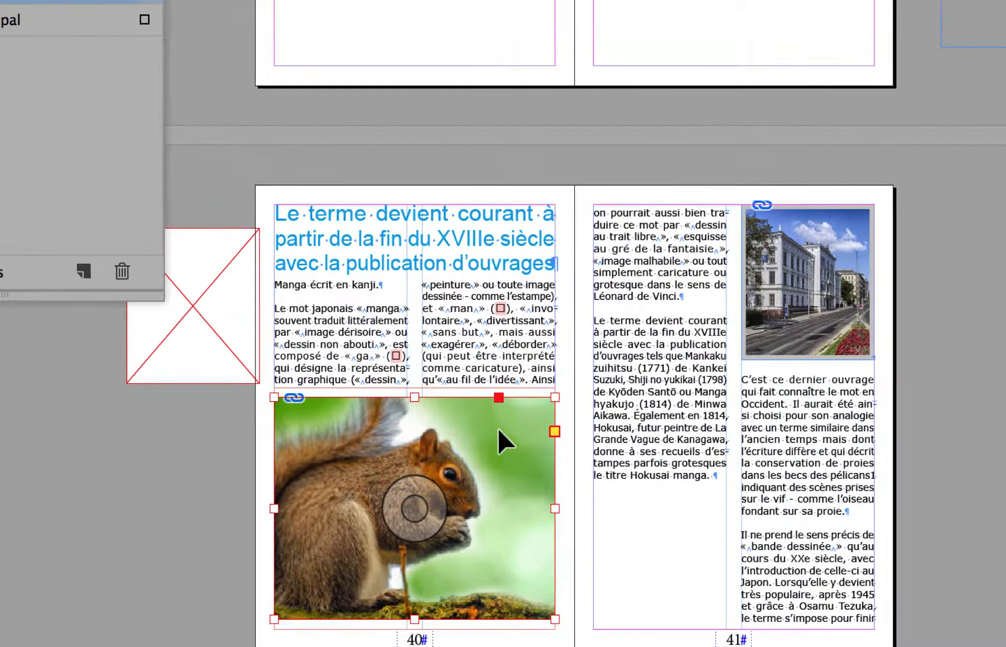
- Examine the squirrel image's text wrap mode and offsets, and close the Habillage de texte panel
key("alt+super+w")
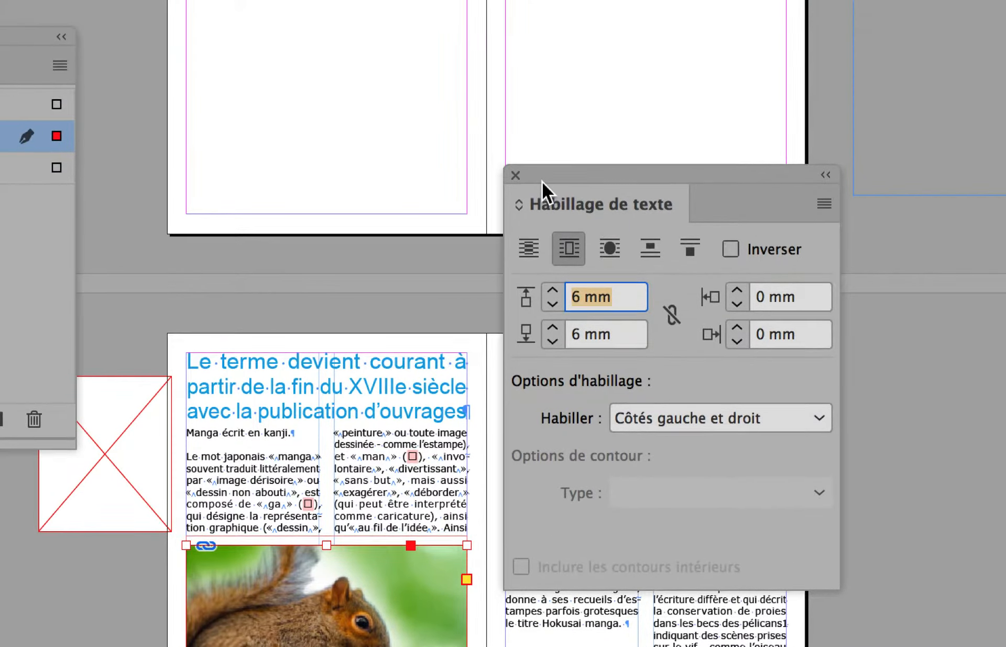
left_click_drag(523, 125, 898, 53)
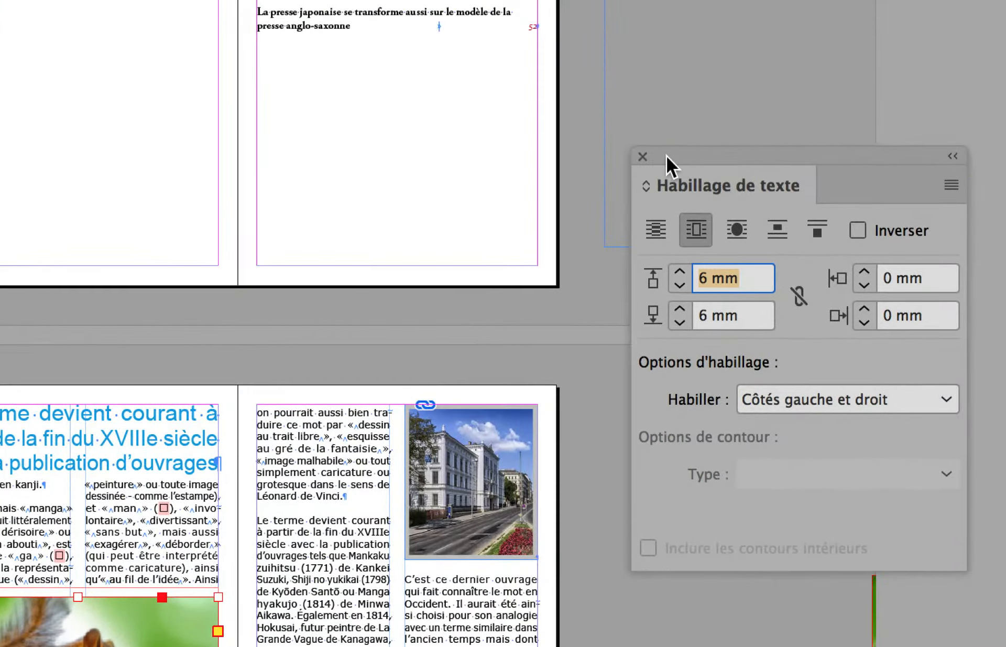
left_click(643, 156)
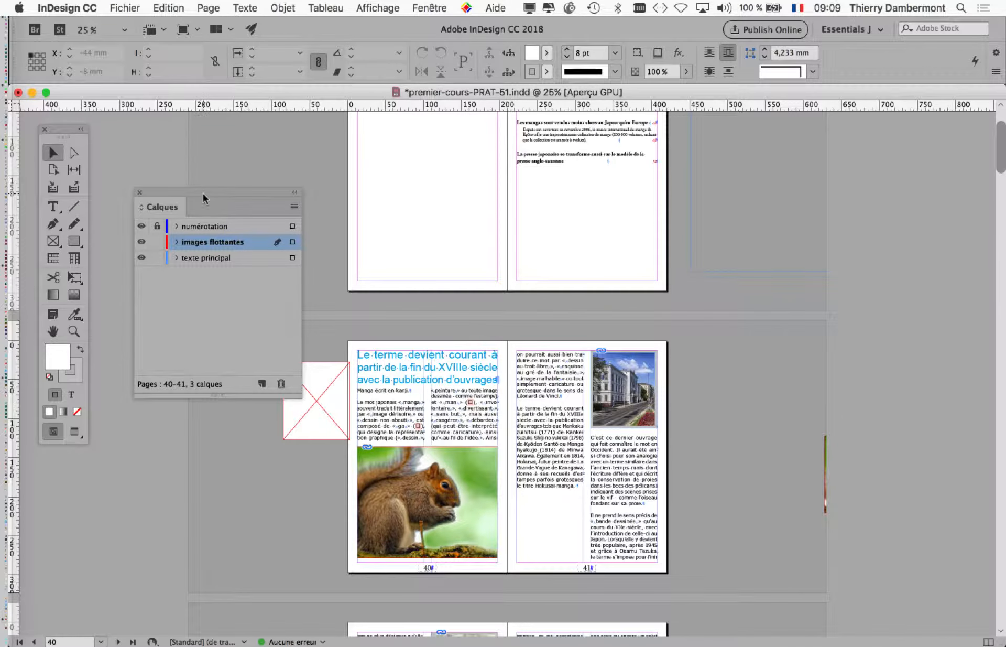
- Move the Calques panel onto the pasteboard beside page 41, clear of both pages
left_click_drag(203, 198, 801, 231)
left_click(52, 331)
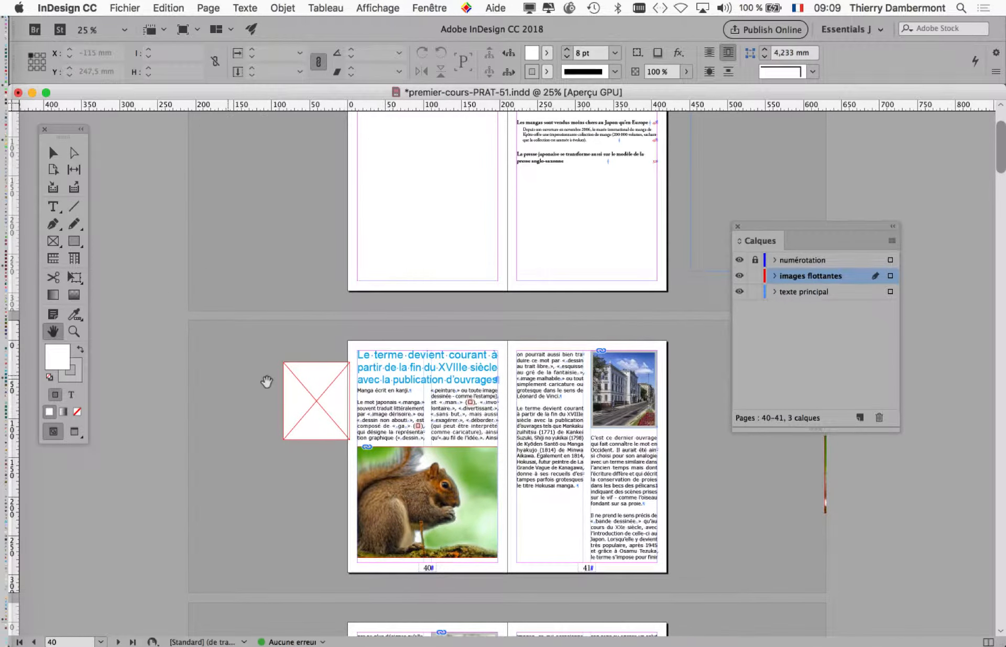
scroll(267, 382, "down", 5)
- Open the Styles d'objet panel and place it on the pasteboard beside page 40
left_click(429, 7)
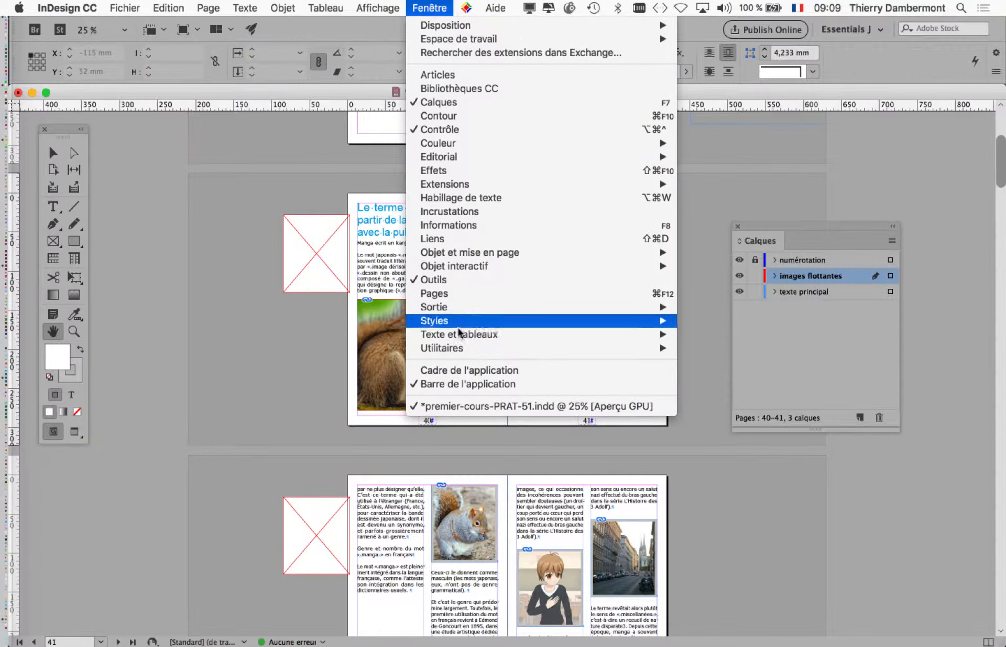
mouse_move(463, 348)
mouse_move(466, 324)
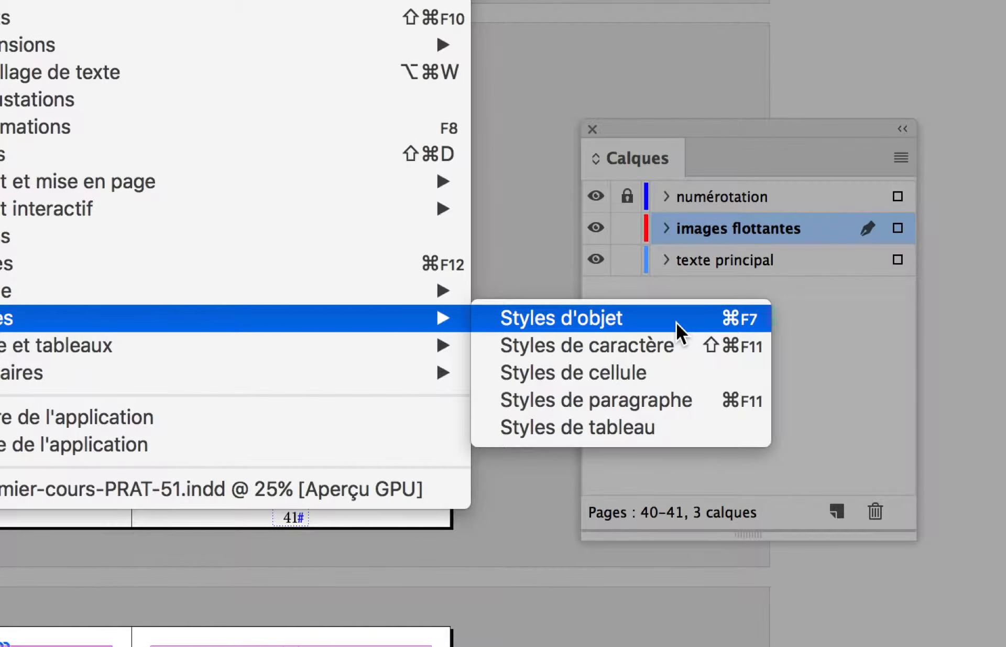
left_click(676, 322)
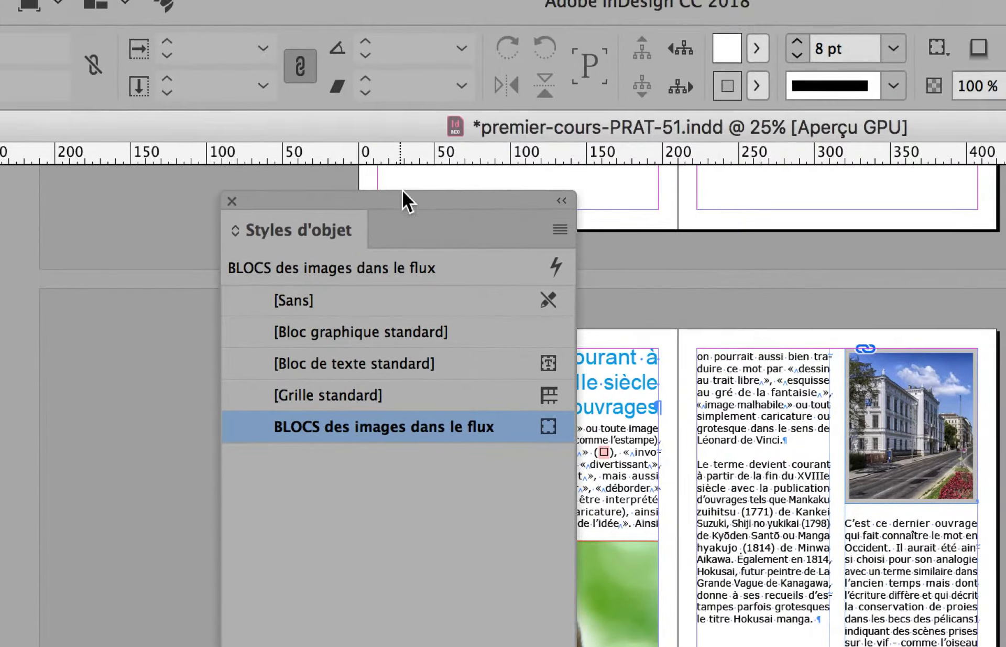
left_click_drag(404, 21, 96, 77)
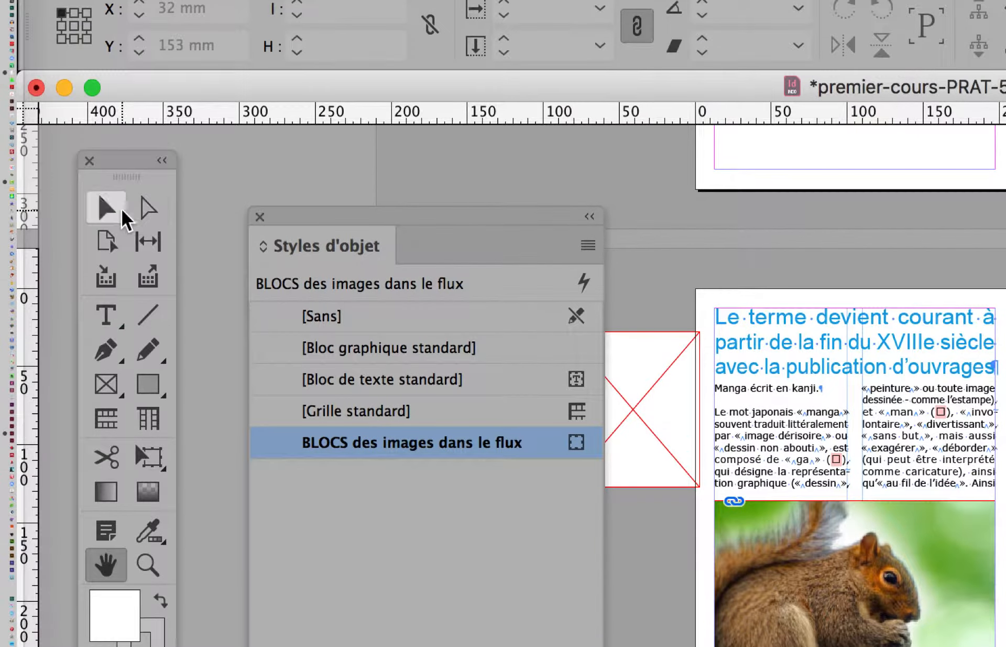
- Select the large squirrel image on page 40 and arrange the Styles d'objet and Calques panels beyond page 41
left_click(98, 195)
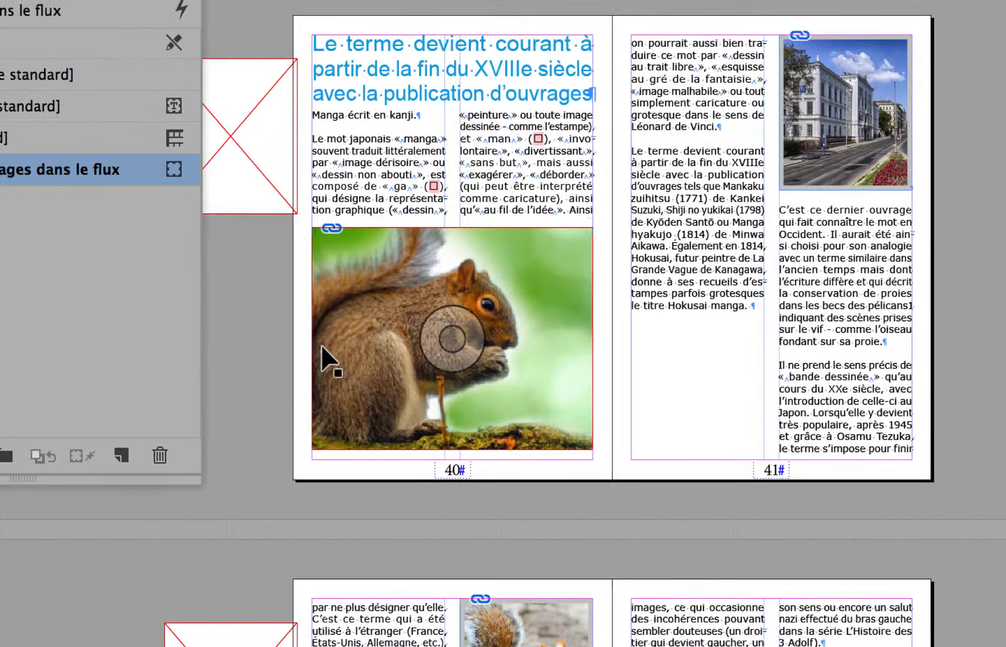
left_click(390, 344)
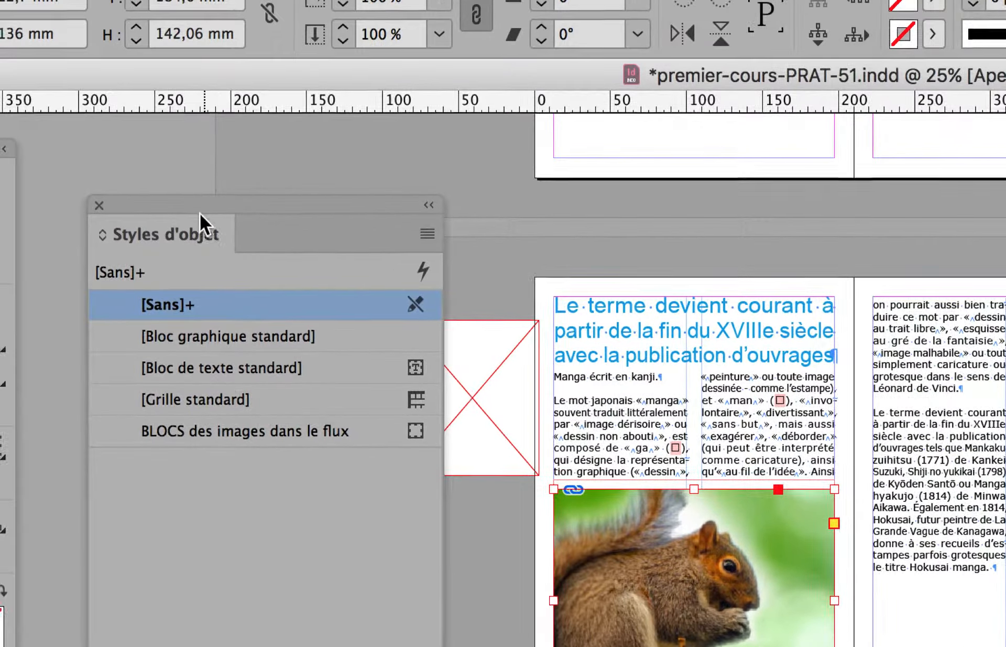
left_click_drag(39, 55, 570, 185)
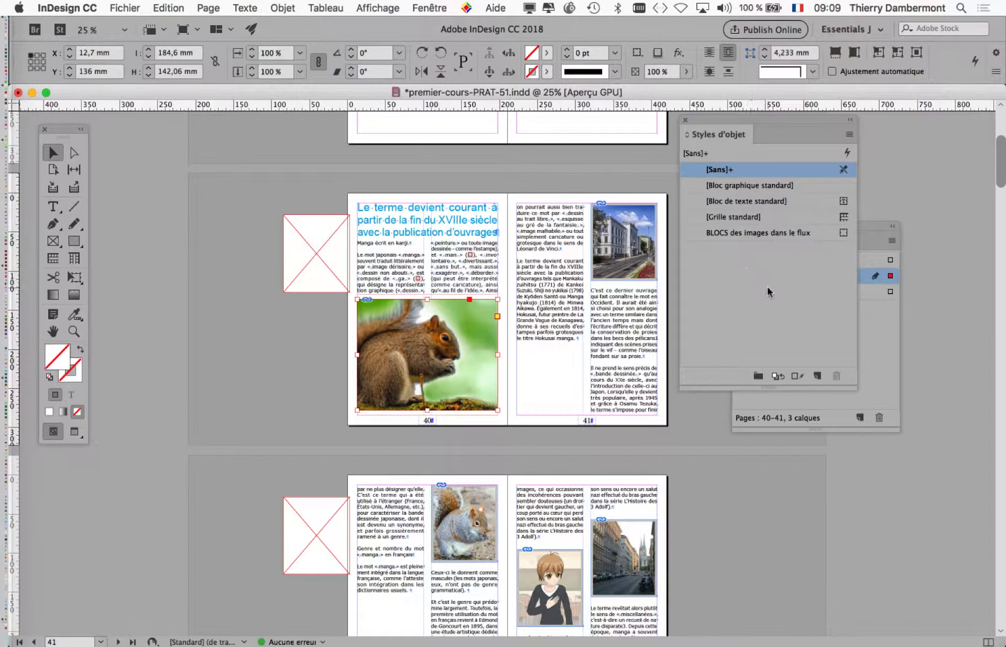
left_click_drag(868, 227, 958, 231)
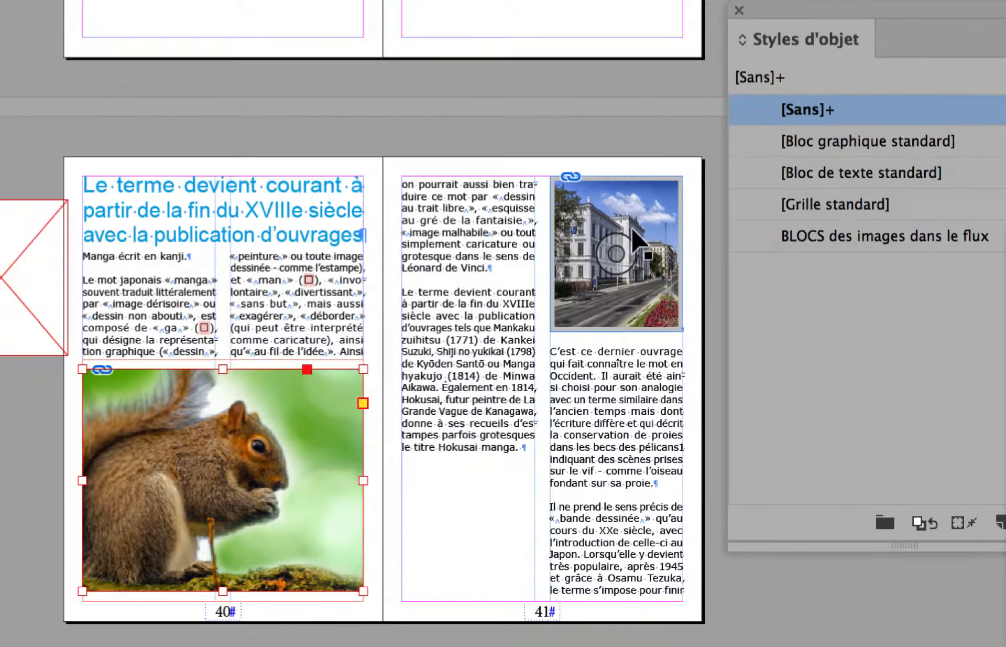
- Select the building image at the head of page 41 and check which object style is applied to it
left_click(629, 211)
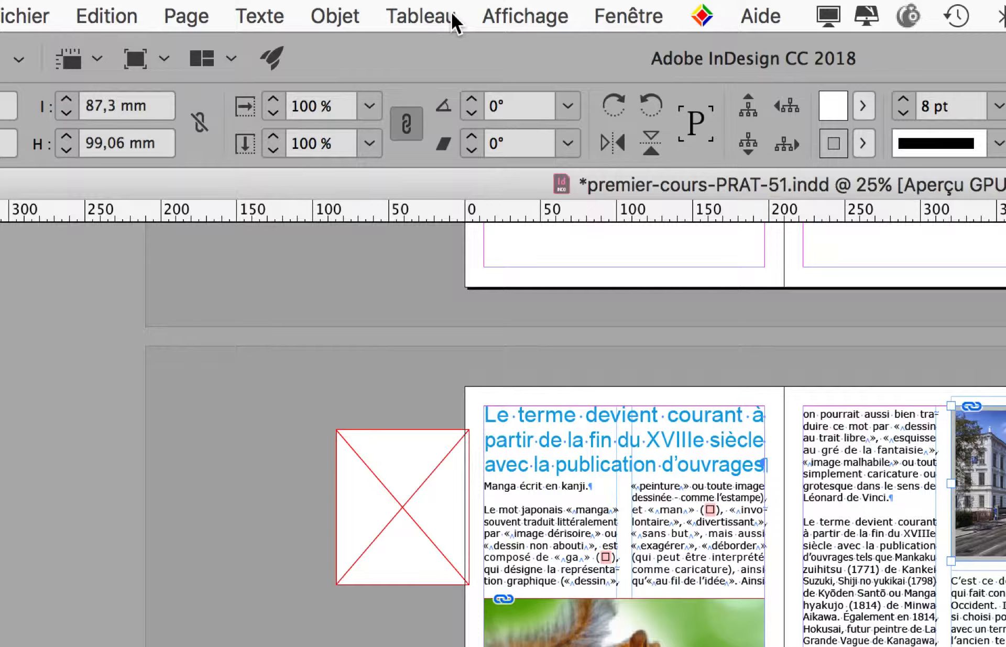
left_click(451, 16)
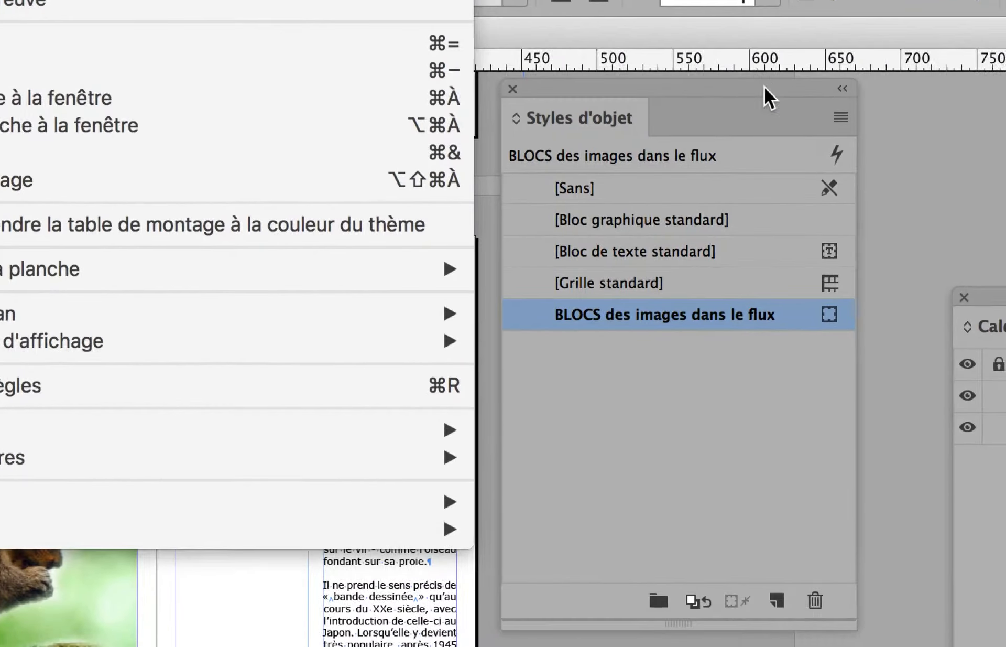
left_click(766, 88)
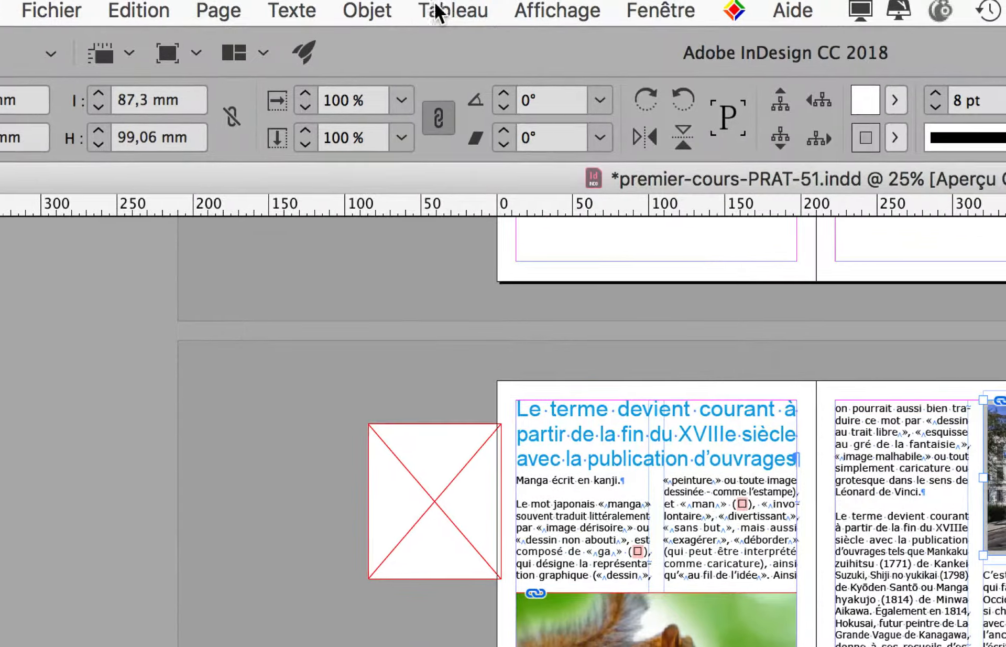
- Look up Styles d'objet among the available style panels, and move its open panel slightly lower on the pasteboard beside page 41
left_click(435, 10)
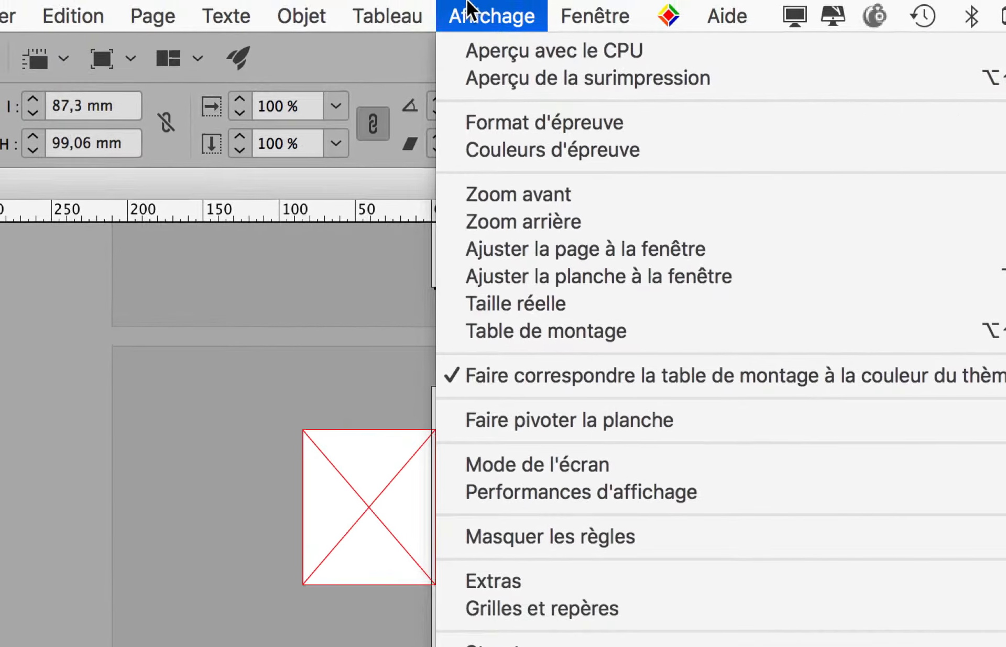
mouse_move(499, 6)
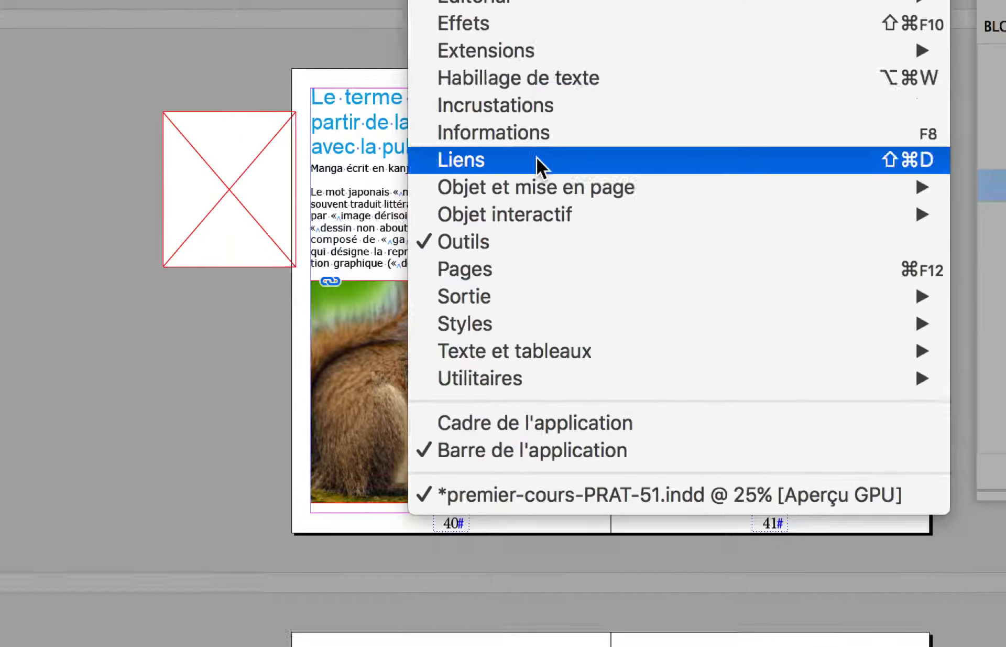
mouse_move(627, 637)
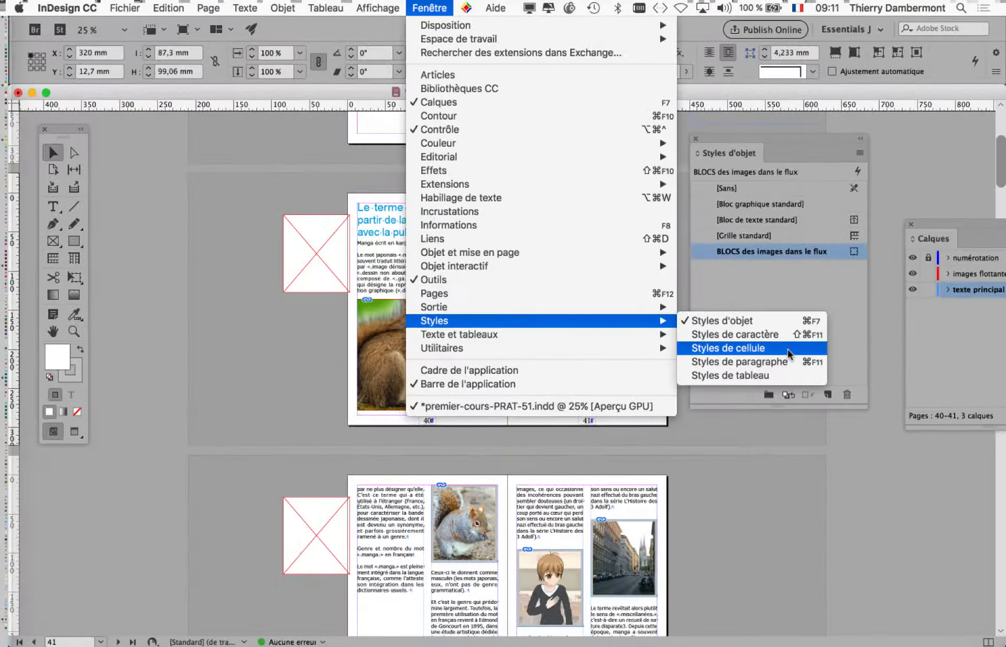
left_click(650, 531)
left_click_drag(712, 140, 714, 212)
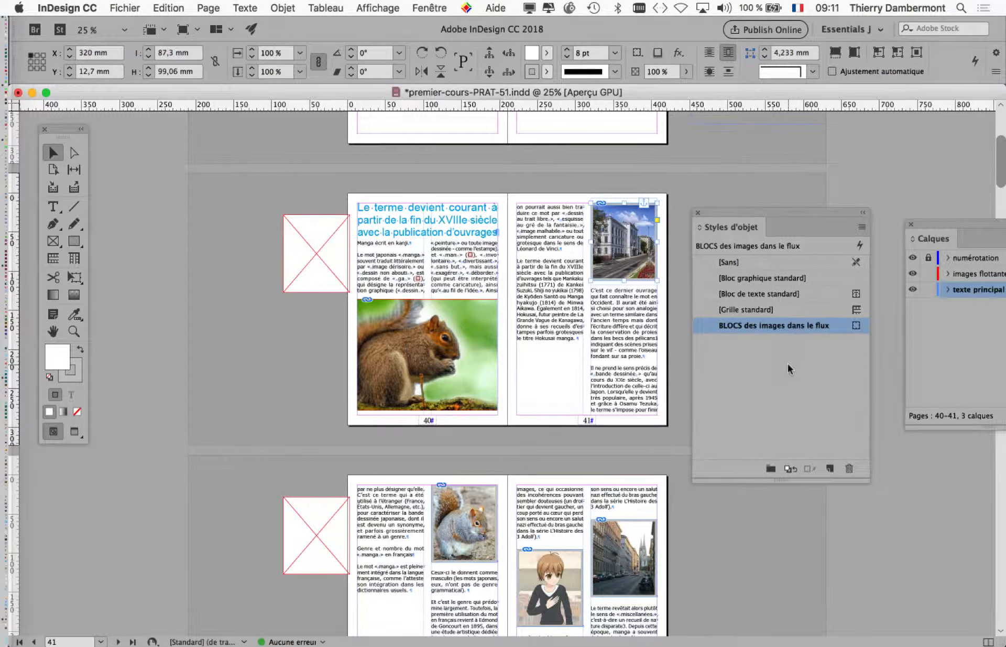